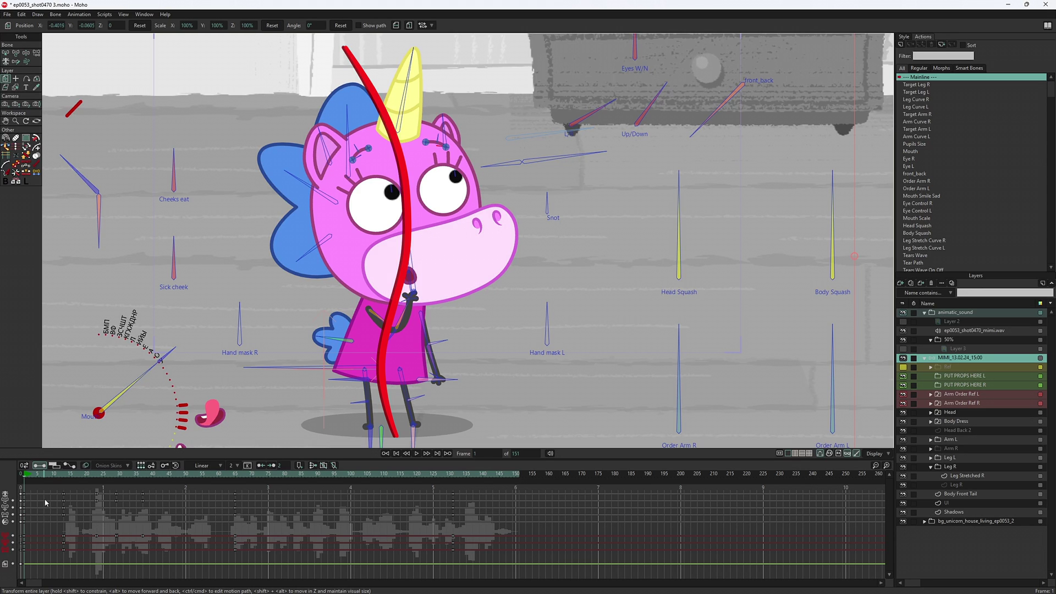
Play the shot's animation to preview the unicorn's motion
{"action": "key", "text": "space"}
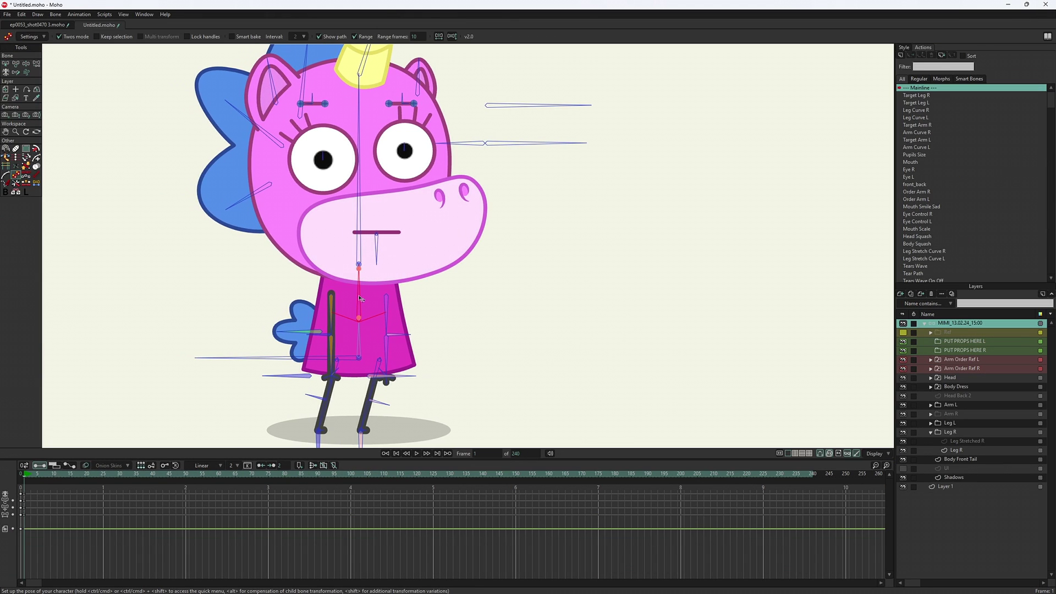
Tilt the unicorn's body bone slightly and rotate its head bone
{"action": "left_click_drag", "start_coordinate": [362, 341], "coordinate": [360, 337]}
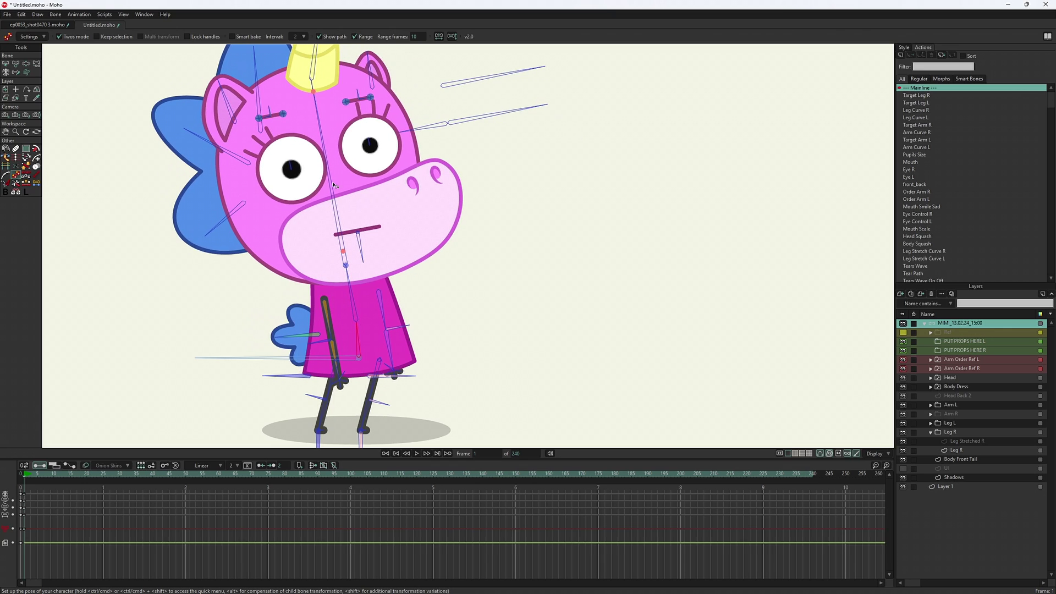
{"action": "left_click_drag", "start_coordinate": [338, 184], "coordinate": [342, 181]}
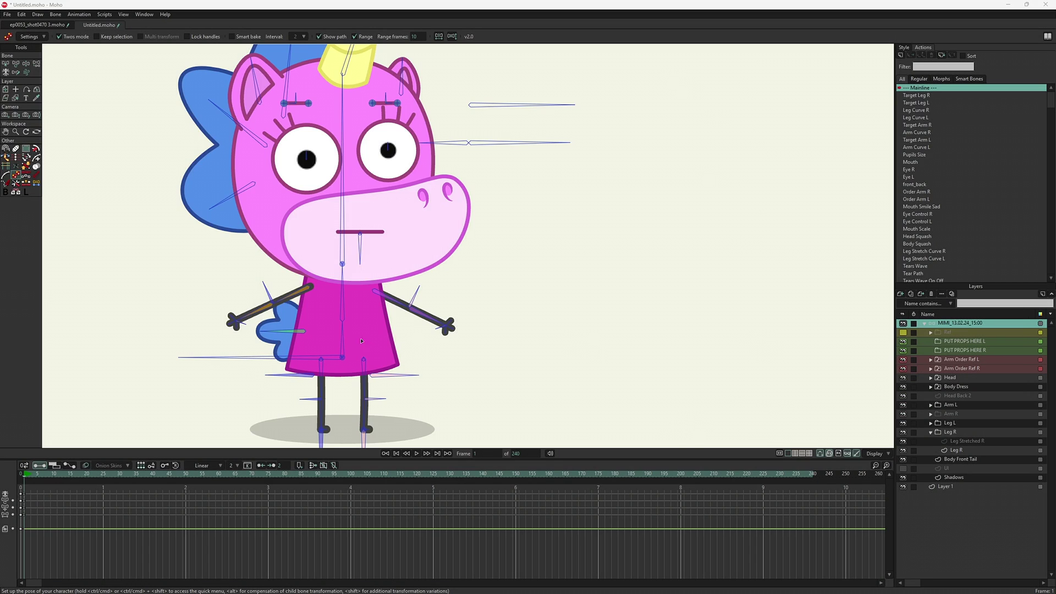
Make the lower and upper body bones follow bones, then swing the rig from the pelvis
{"action": "left_click", "coordinate": [343, 343]}
{"action": "left_click", "coordinate": [344, 310]}
{"action": "key", "text": "ctrl"}
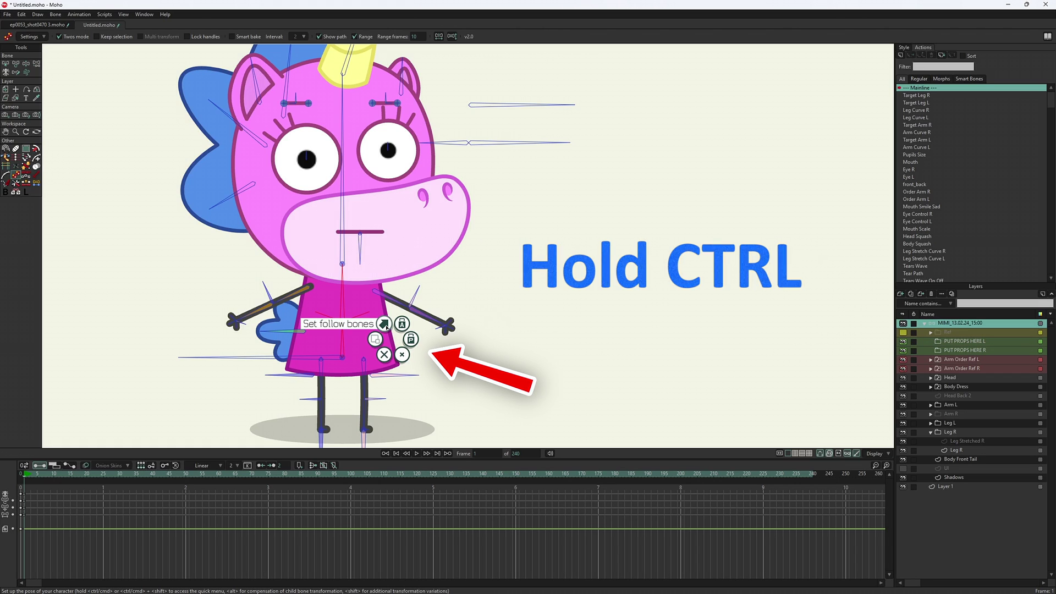
{"action": "left_click", "coordinate": [384, 324]}
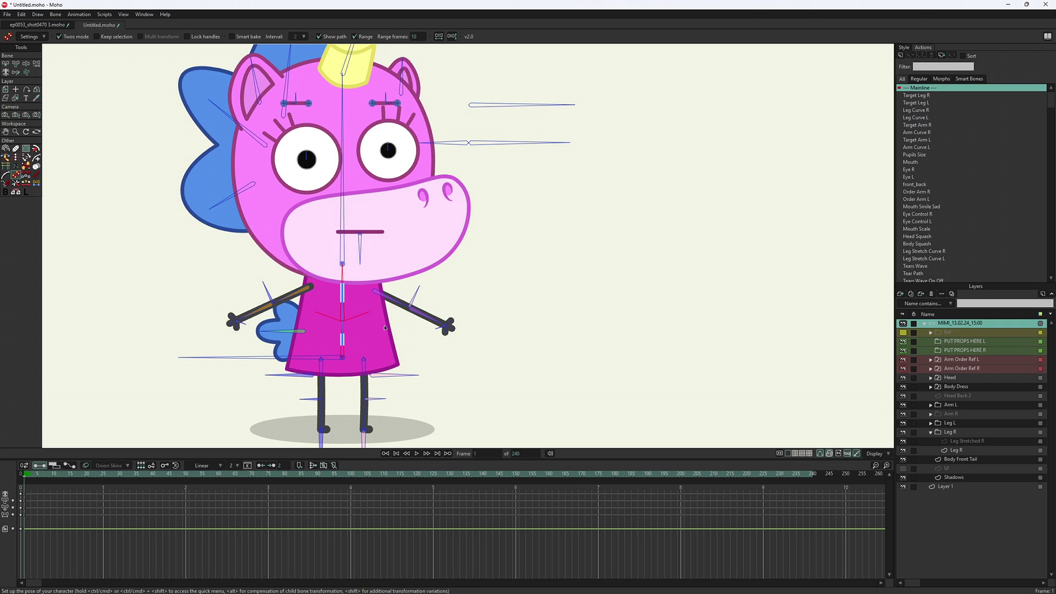
{"action": "mouse_move", "coordinate": [330, 354]}
{"action": "left_mouse_down"}
{"action": "mouse_move", "coordinate": [317, 361]}
{"action": "mouse_move", "coordinate": [335, 361]}
{"action": "left_mouse_up"}
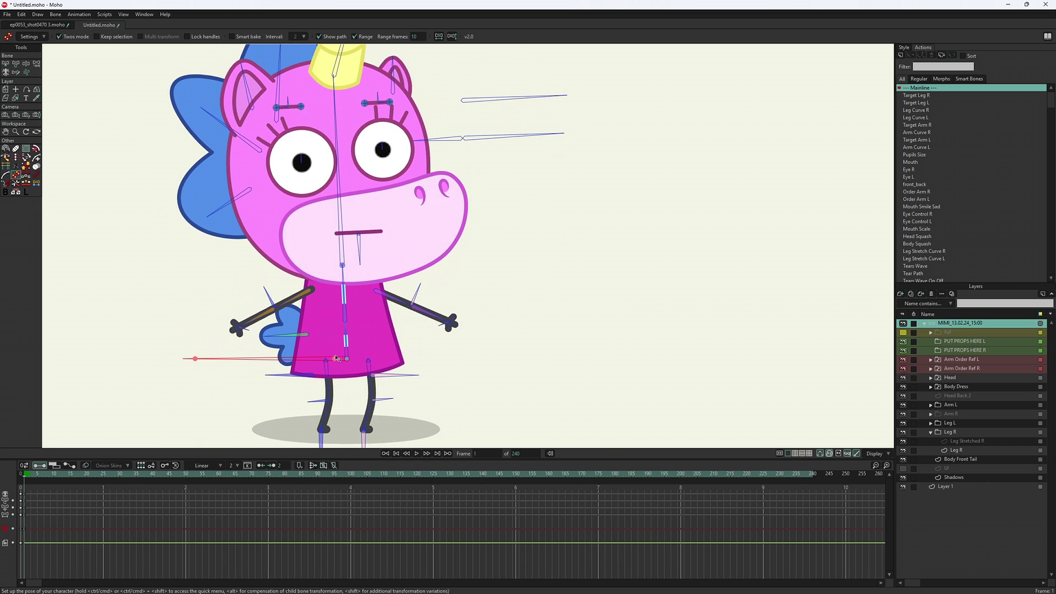
Lock the head bone's angle, then tilt the body right from the pelvis bone
{"action": "left_click", "coordinate": [337, 233]}
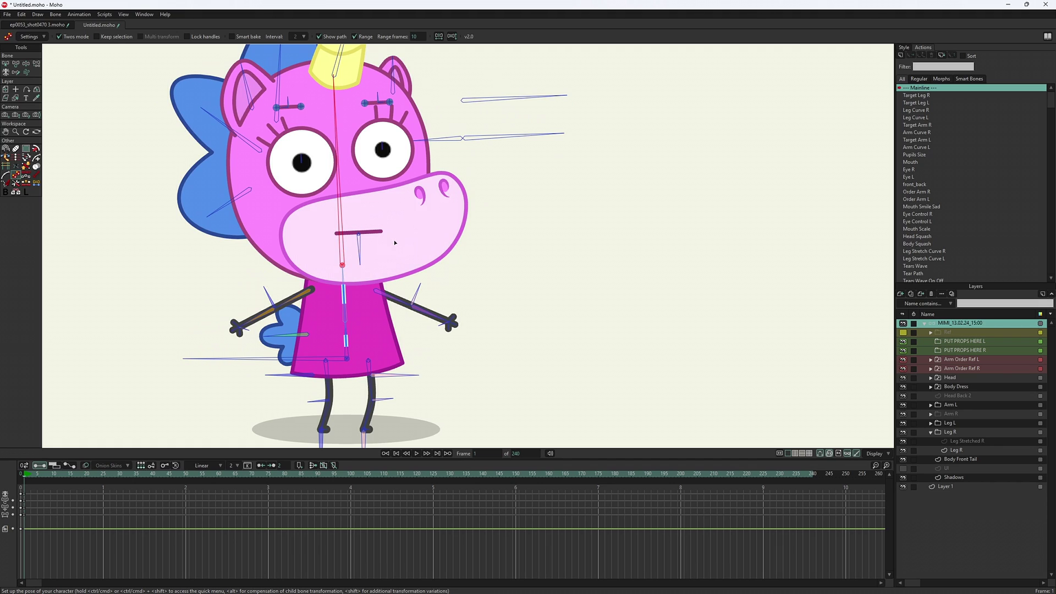
{"action": "key", "text": "ctrl"}
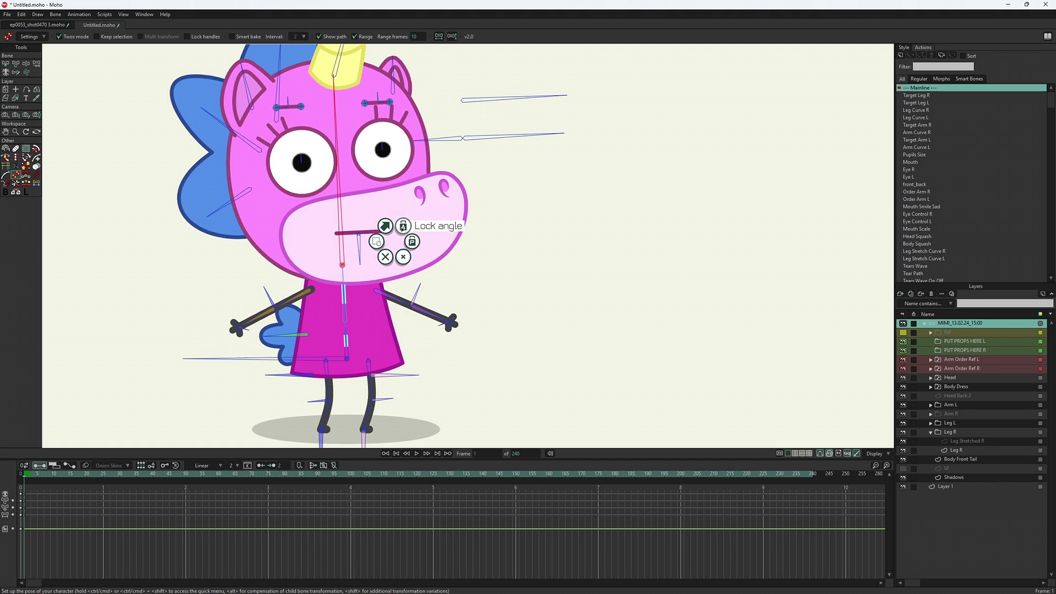
{"action": "left_click", "coordinate": [402, 226]}
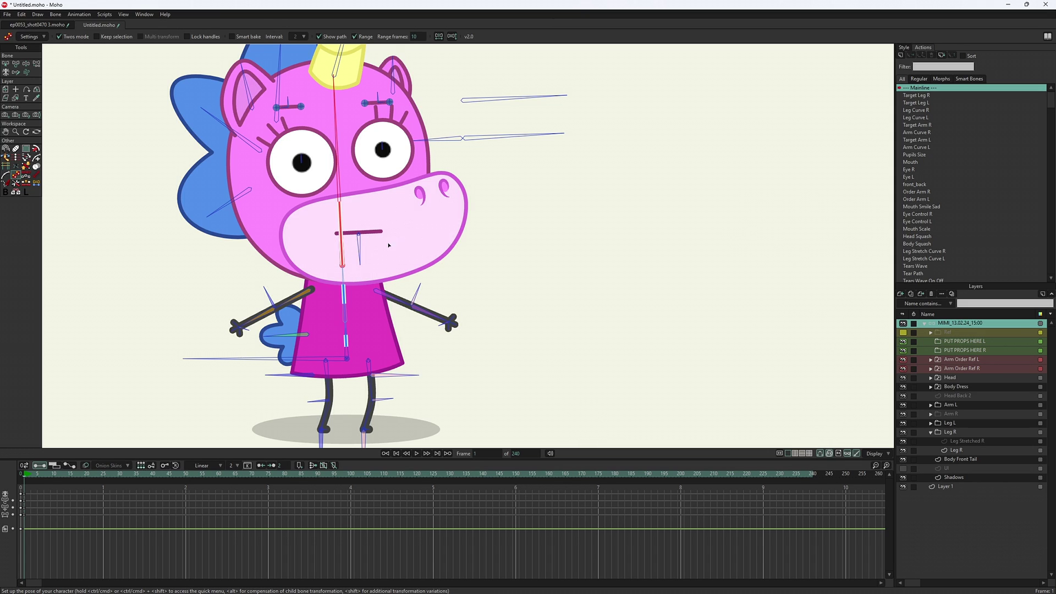
{"action": "left_click", "coordinate": [336, 359]}
{"action": "left_click_drag", "start_coordinate": [337, 362], "coordinate": [310, 359]}
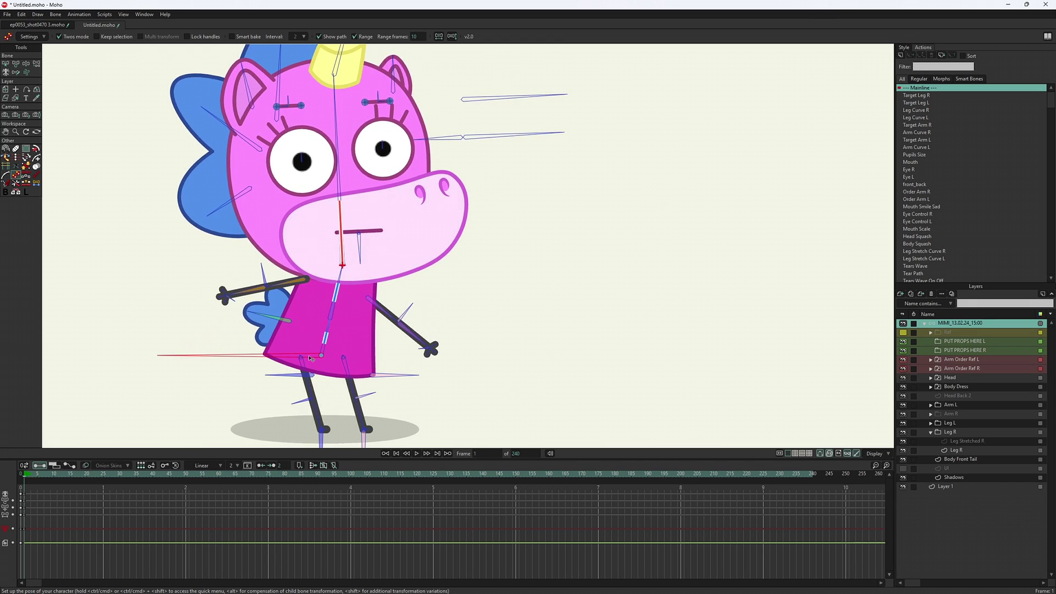
Apply a quick-menu marking to another dress bone and shift the body with the lower dress bone
{"action": "left_click", "coordinate": [334, 311]}
{"action": "key", "text": "ctrl"}
{"action": "left_click", "coordinate": [343, 295]}
{"action": "left_click_drag", "start_coordinate": [331, 342], "coordinate": [329, 342]}
Make both arm bones follow bones and sway the body from the pelvis
{"action": "left_click", "coordinate": [305, 292]}
{"action": "left_click", "coordinate": [396, 310]}
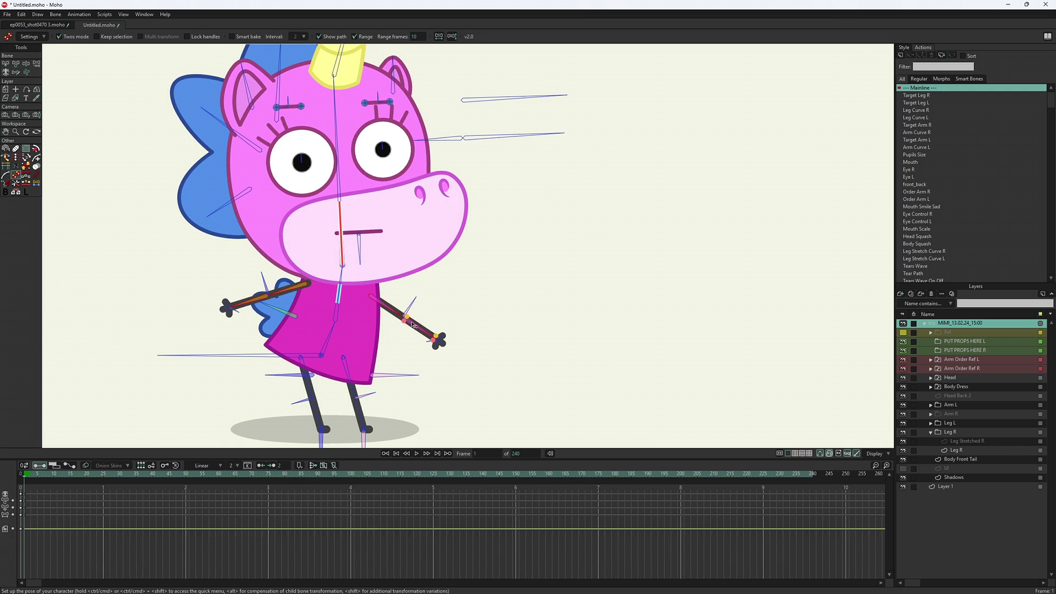
{"action": "key", "text": "ctrl"}
{"action": "left_click", "coordinate": [428, 294]}
{"action": "left_click_drag", "start_coordinate": [310, 357], "coordinate": [312, 358]}
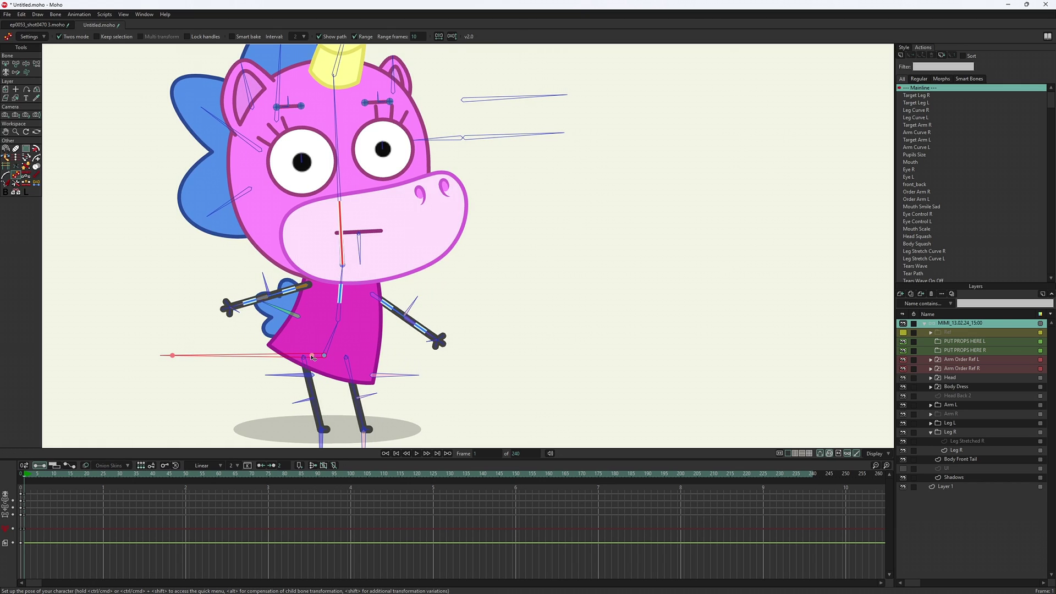
Apply a quick-menu mode to the head and neck bones, then sway the dress down and back
{"action": "left_click", "coordinate": [341, 211]}
{"action": "key", "text": "ctrl"}
{"action": "mouse_move", "coordinate": [313, 359]}
{"action": "left_mouse_down"}
{"action": "mouse_move", "coordinate": [314, 369]}
{"action": "mouse_move", "coordinate": [314, 360]}
{"action": "left_mouse_up"}
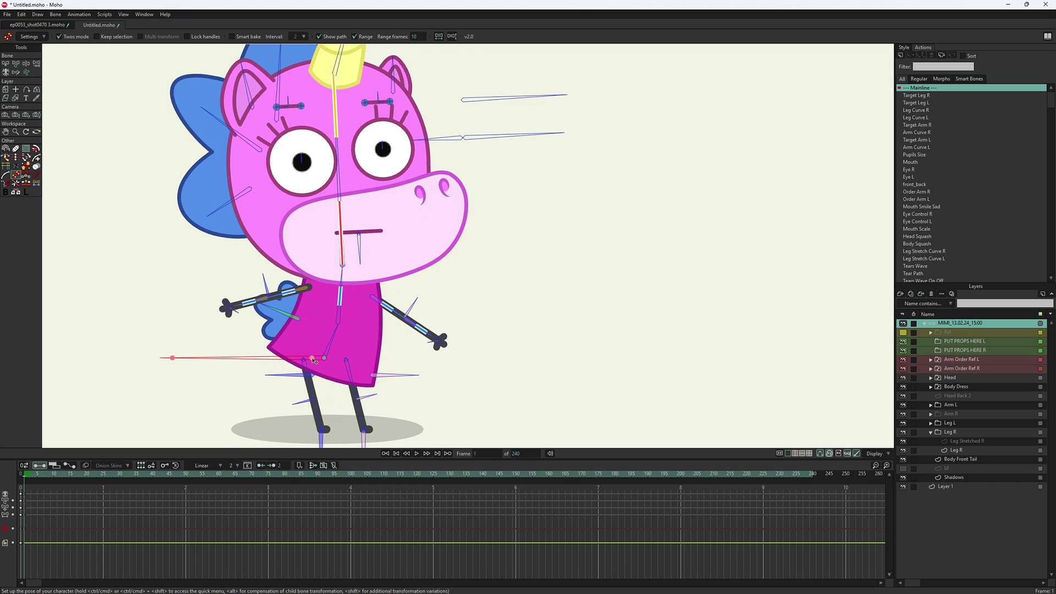
{"action": "key", "text": "ctrl"}
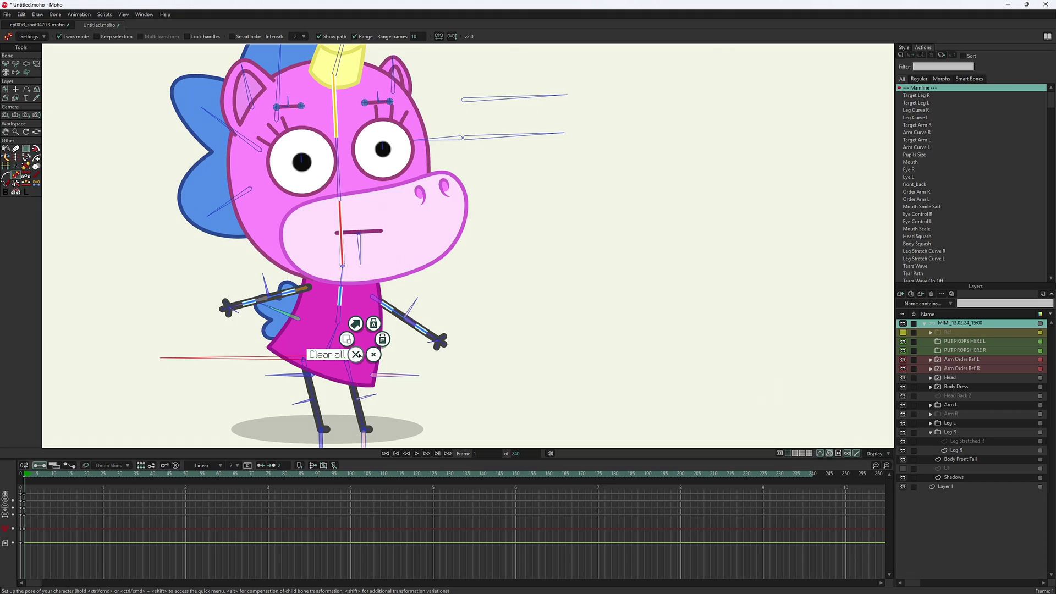
Clear all follow and lock bone markings, then enable Keep selection in the options quick menu
{"action": "left_click", "coordinate": [356, 355]}
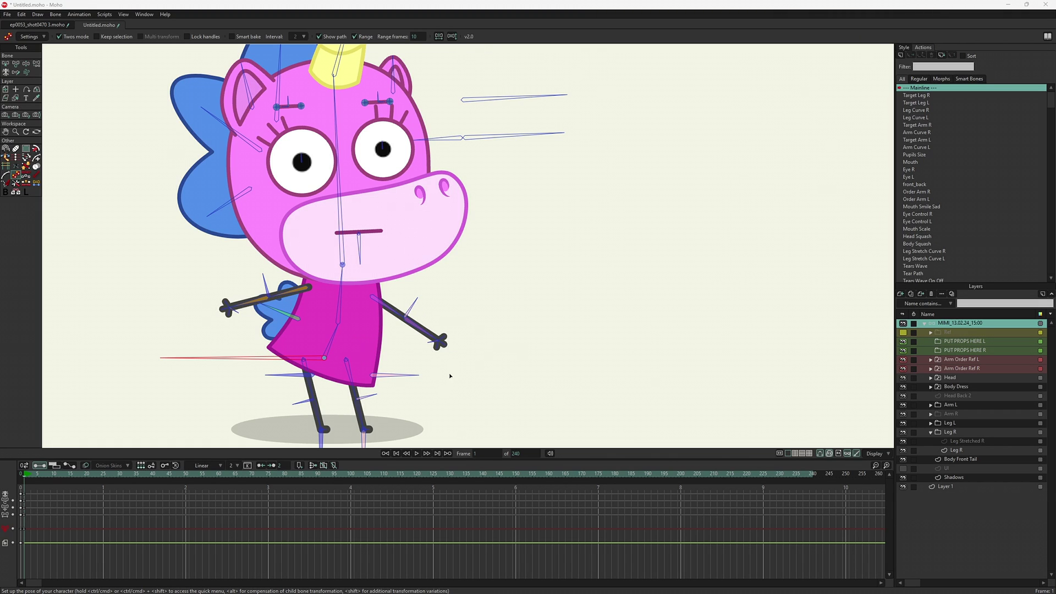
{"action": "key", "text": "ctrl+shift"}
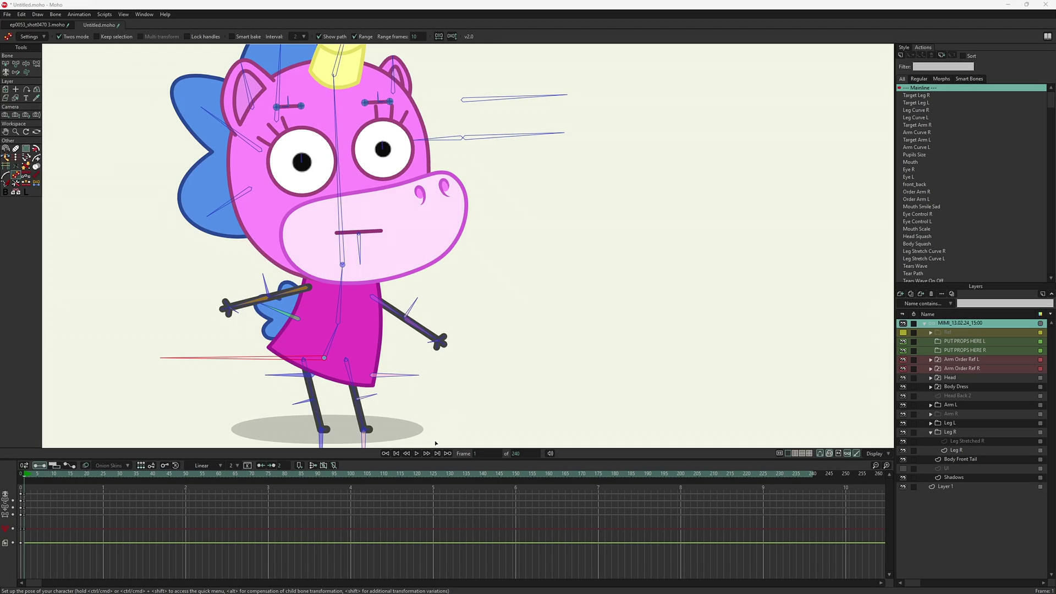
{"action": "left_click", "coordinate": [427, 453]}
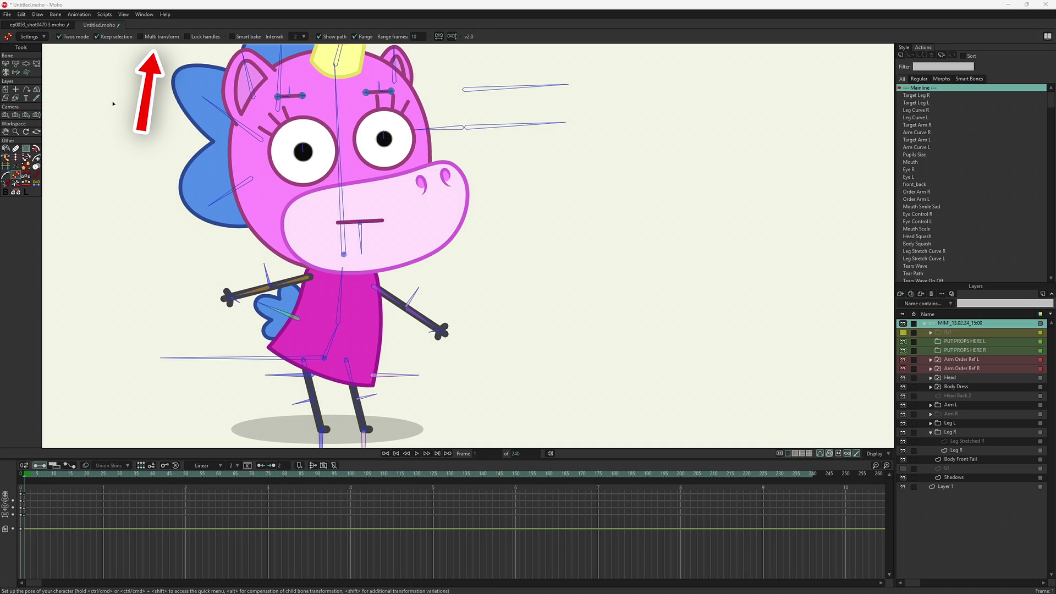
Turn on Multi transform and lift the whole character upward by the pelvis bone
{"action": "left_click", "coordinate": [140, 36]}
{"action": "left_click", "coordinate": [291, 359]}
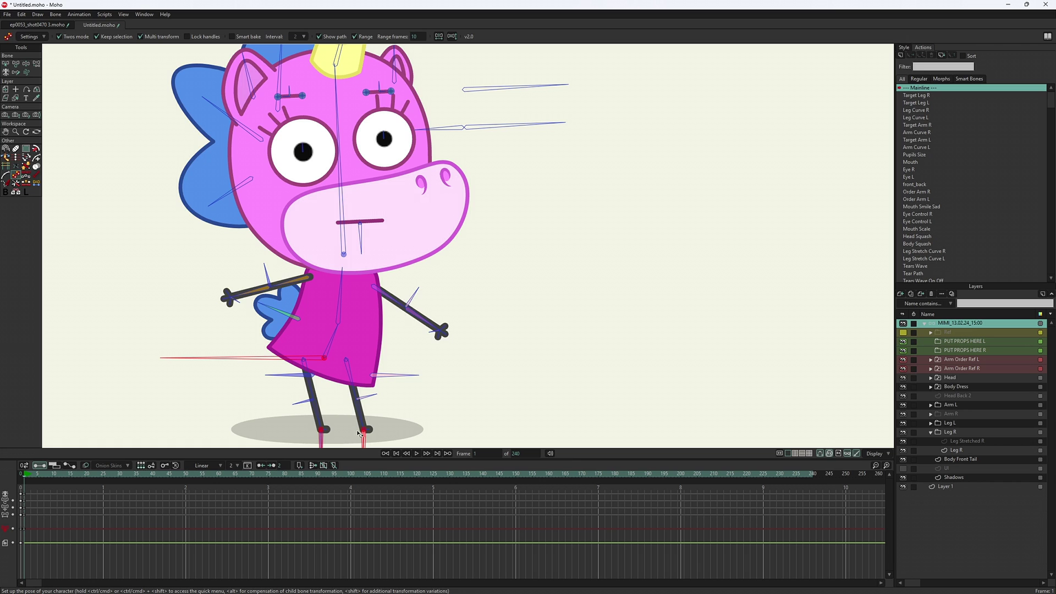
{"action": "left_click_drag", "start_coordinate": [312, 358], "coordinate": [307, 332]}
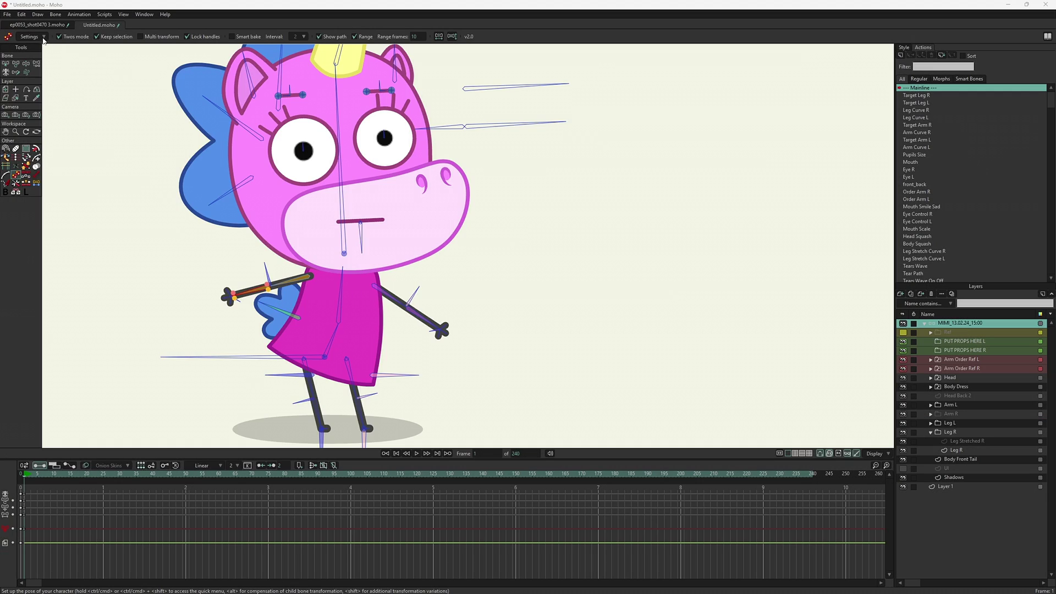
In the pose tool settings, enable Use custom colors and Align handles along bone
{"action": "left_click", "coordinate": [43, 37]}
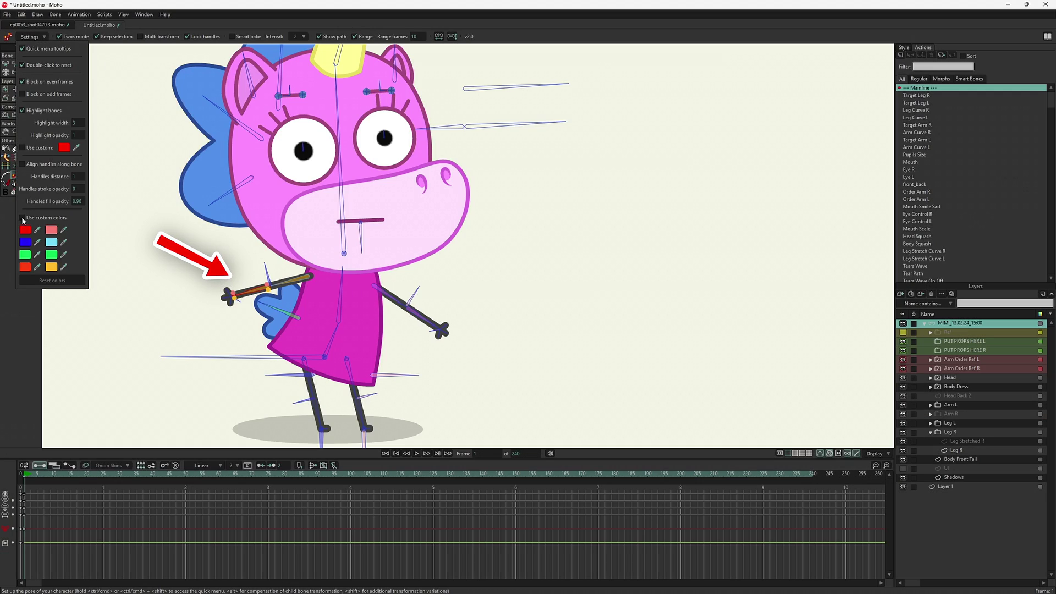
{"action": "left_click", "coordinate": [22, 218]}
{"action": "left_click", "coordinate": [23, 164]}
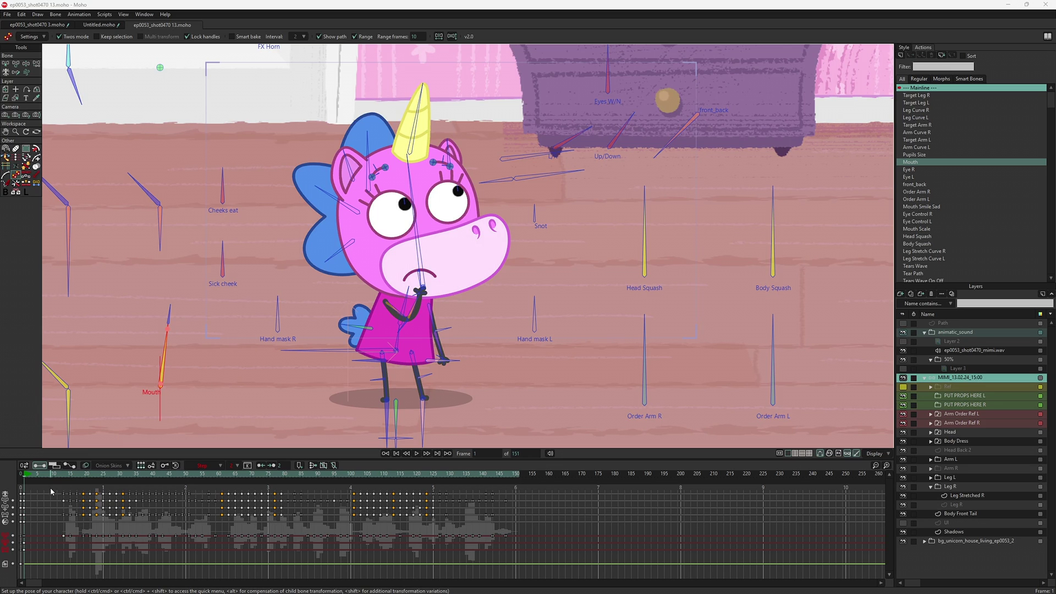
Play the ep0053_shot0470 shot's animation with its room background
{"action": "key", "text": "space"}
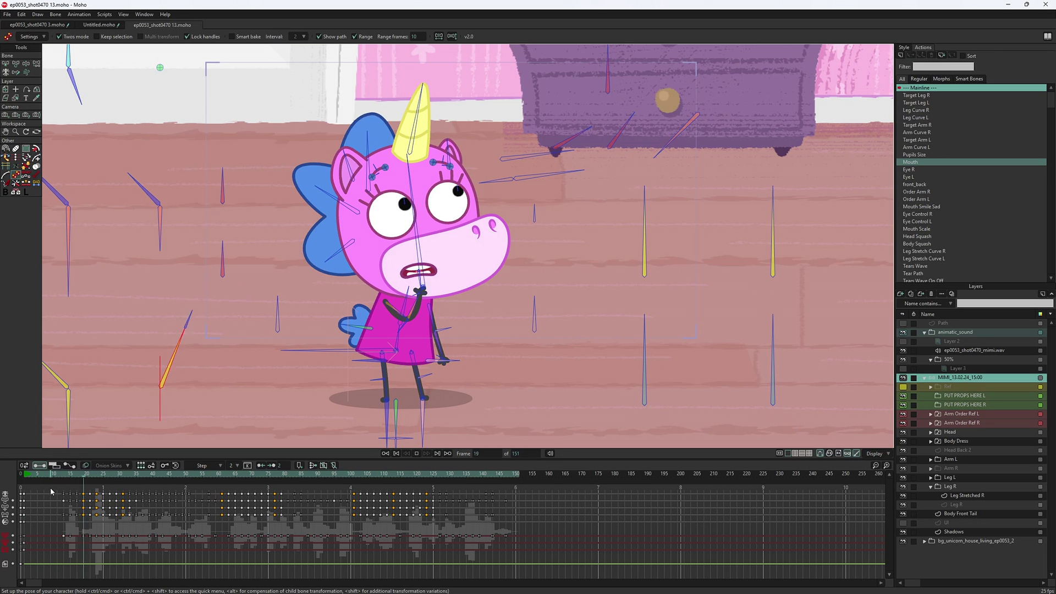